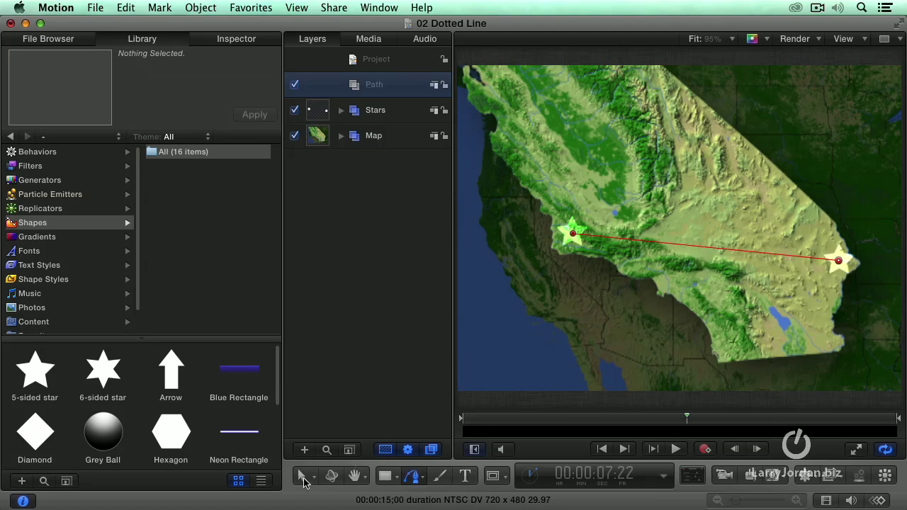
Finish the straight line between the two stars and give it a red outline with a width of 16
{"action": "left_click", "coordinate": [304, 479]}
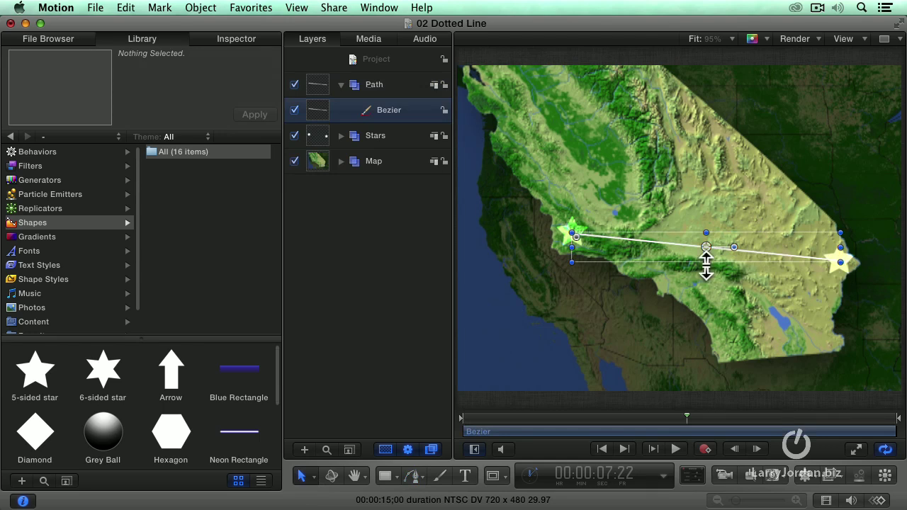
{"action": "key", "text": "F7"}
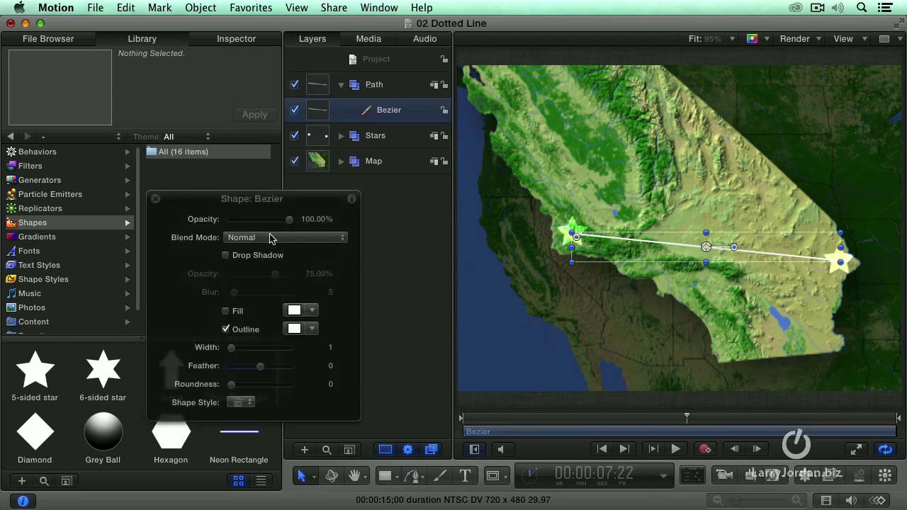
{"action": "mouse_move", "coordinate": [234, 351]}
{"action": "left_mouse_down"}
{"action": "mouse_move", "coordinate": [277, 353]}
{"action": "mouse_move", "coordinate": [249, 355]}
{"action": "left_mouse_up"}
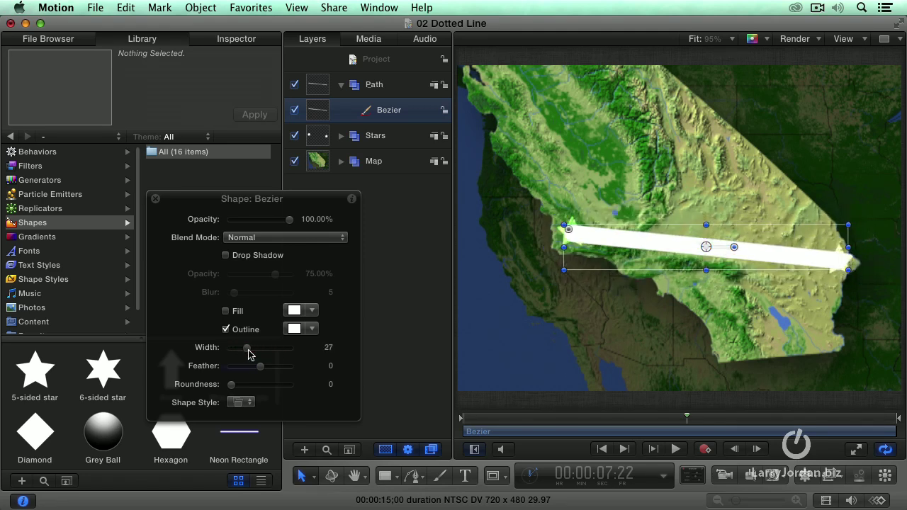
{"action": "left_click", "coordinate": [312, 329]}
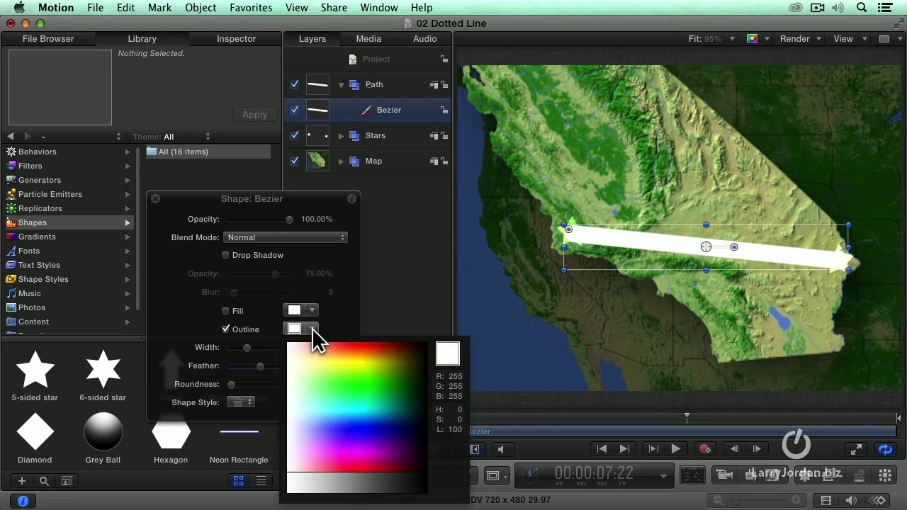
{"action": "mouse_move", "coordinate": [330, 354]}
{"action": "left_mouse_down"}
{"action": "mouse_move", "coordinate": [378, 334]}
{"action": "mouse_move", "coordinate": [370, 451]}
{"action": "mouse_move", "coordinate": [381, 461]}
{"action": "left_mouse_up"}
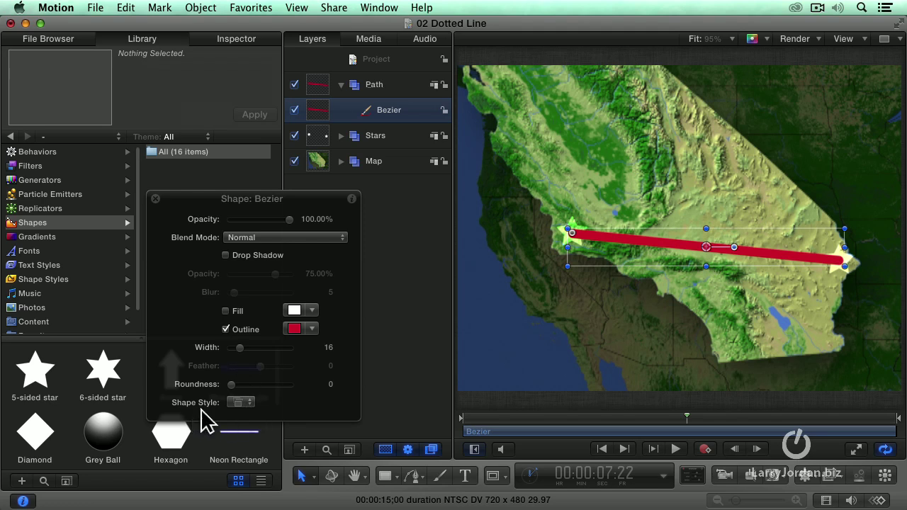
Apply the Abstract shape style Dots to the red line
{"action": "left_click", "coordinate": [252, 404]}
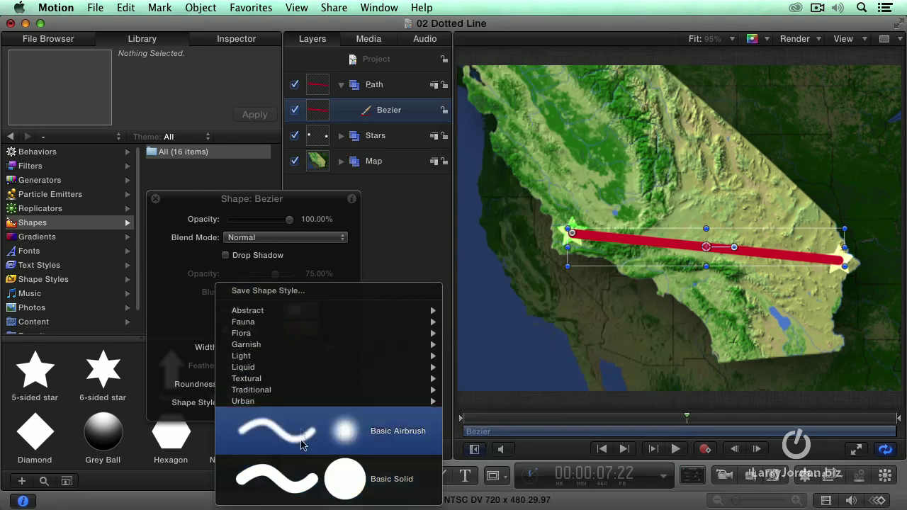
{"action": "mouse_move", "coordinate": [286, 311]}
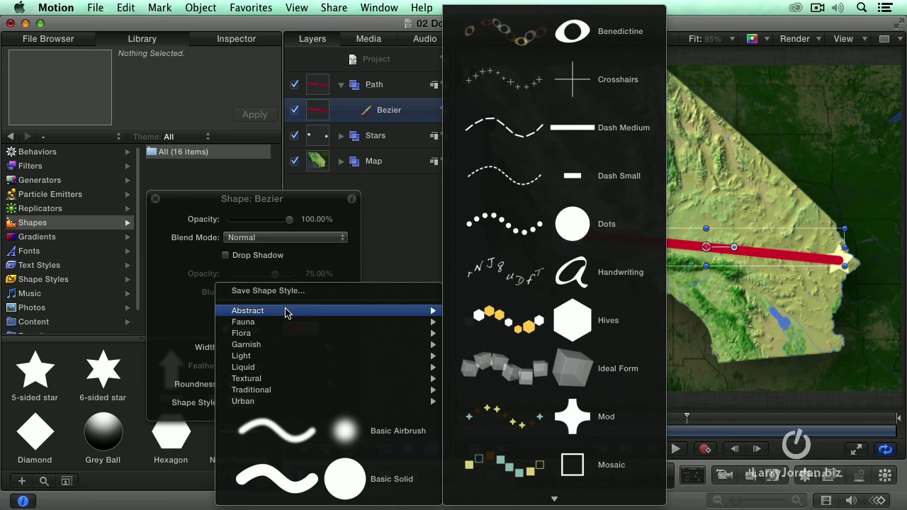
{"action": "left_click", "coordinate": [485, 233]}
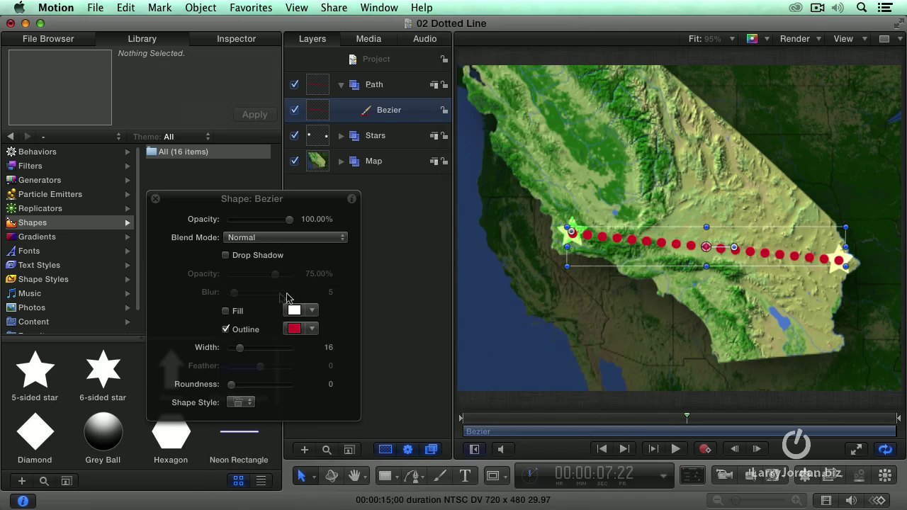
Trim the start of the dotted line so that it begins at 00:00:05:15, when the first star is showing
{"action": "left_click_drag", "start_coordinate": [475, 419], "coordinate": [448, 418]}
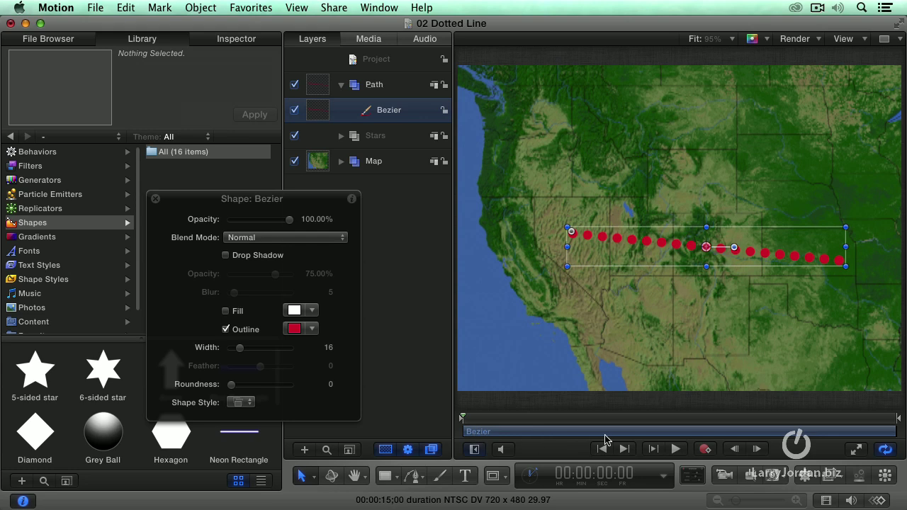
{"action": "left_click_drag", "start_coordinate": [468, 422], "coordinate": [620, 432]}
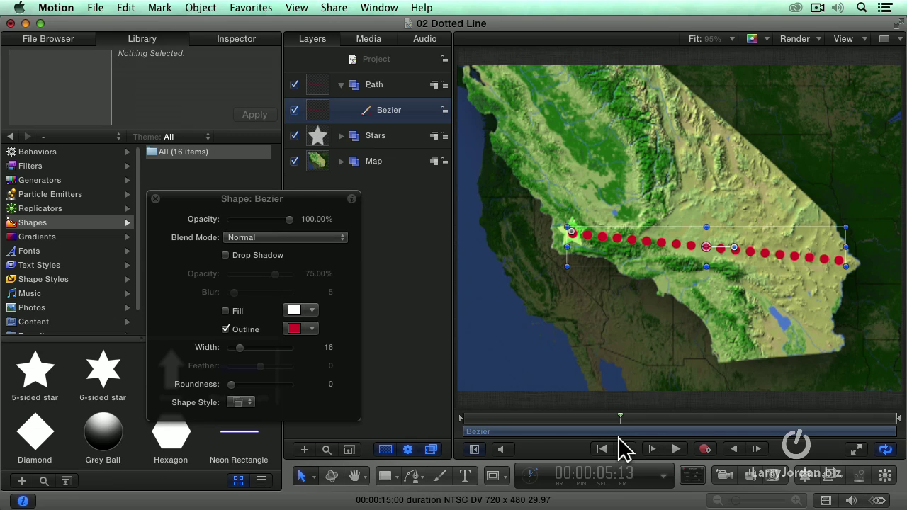
{"action": "left_click", "coordinate": [614, 424]}
{"action": "mouse_move", "coordinate": [613, 425]}
{"action": "left_mouse_down"}
{"action": "mouse_move", "coordinate": [598, 420]}
{"action": "mouse_move", "coordinate": [619, 435]}
{"action": "left_mouse_up"}
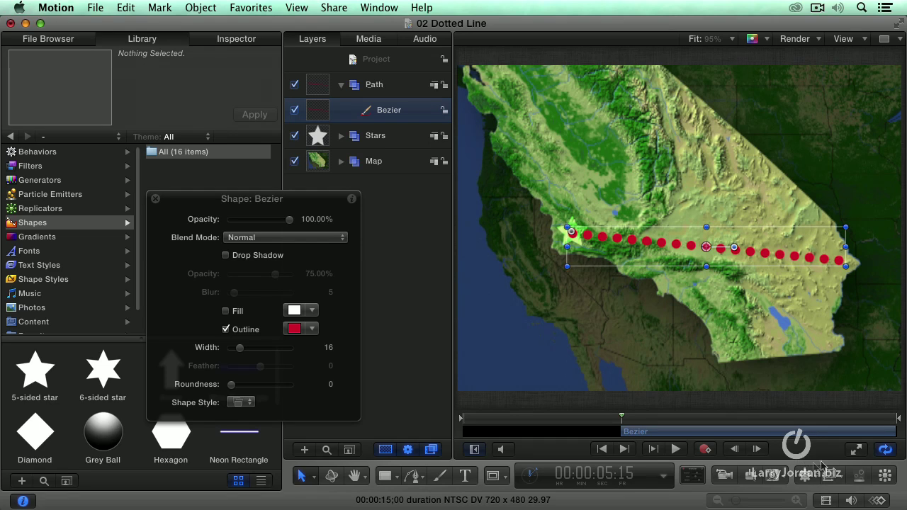
Add the Write On shape behavior to the dotted line
{"action": "left_click", "coordinate": [802, 480]}
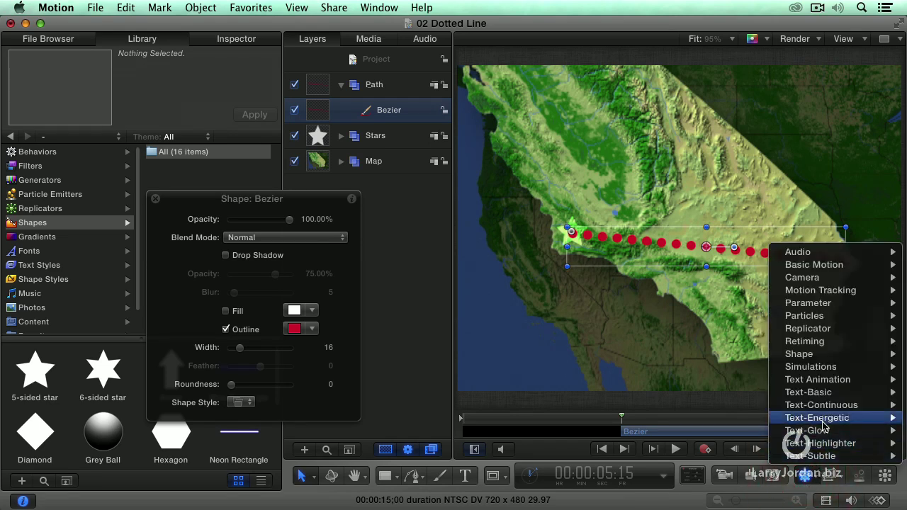
{"action": "mouse_move", "coordinate": [835, 388]}
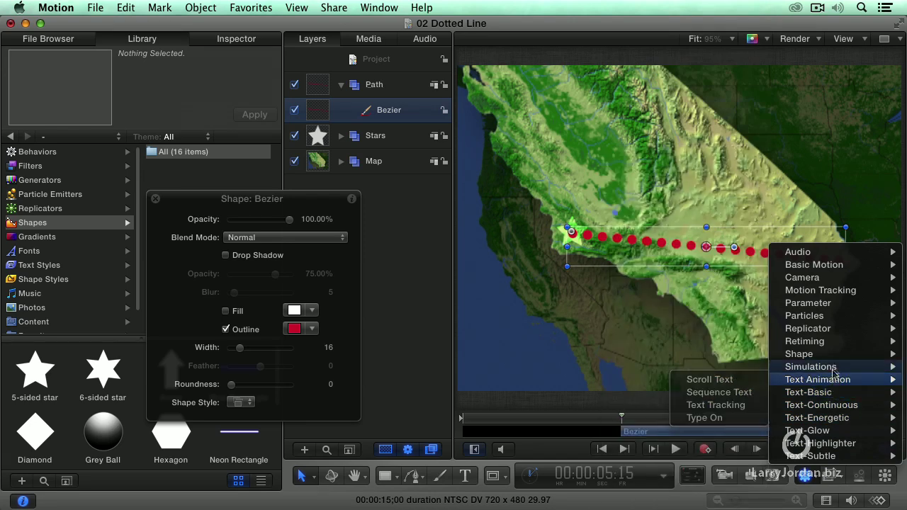
{"action": "mouse_move", "coordinate": [830, 344]}
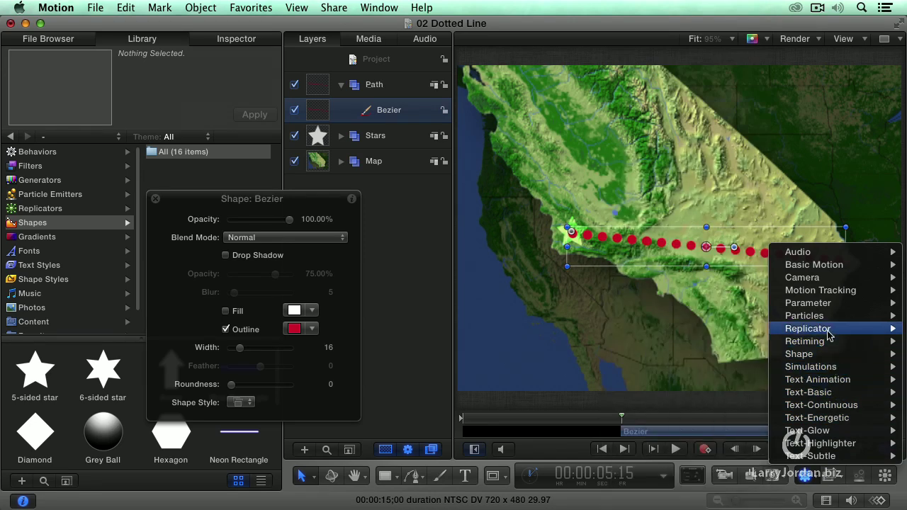
{"action": "mouse_move", "coordinate": [824, 312]}
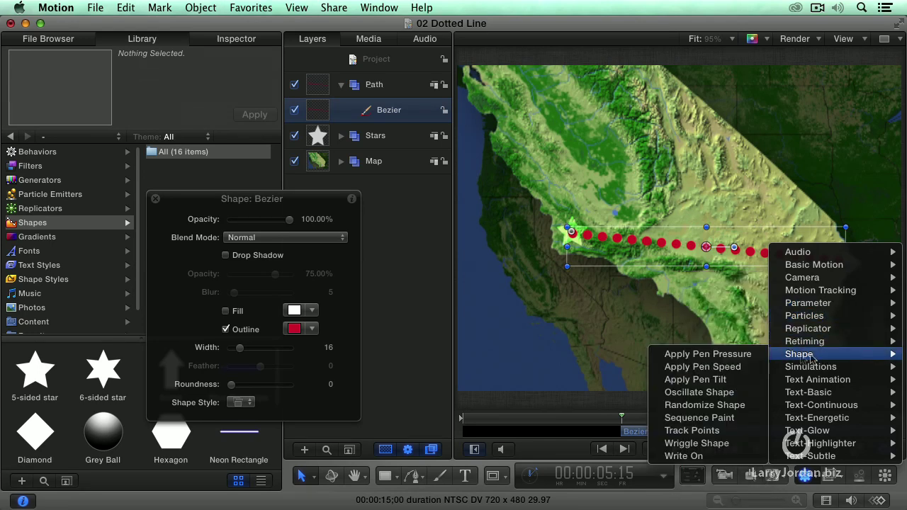
{"action": "left_click", "coordinate": [717, 457]}
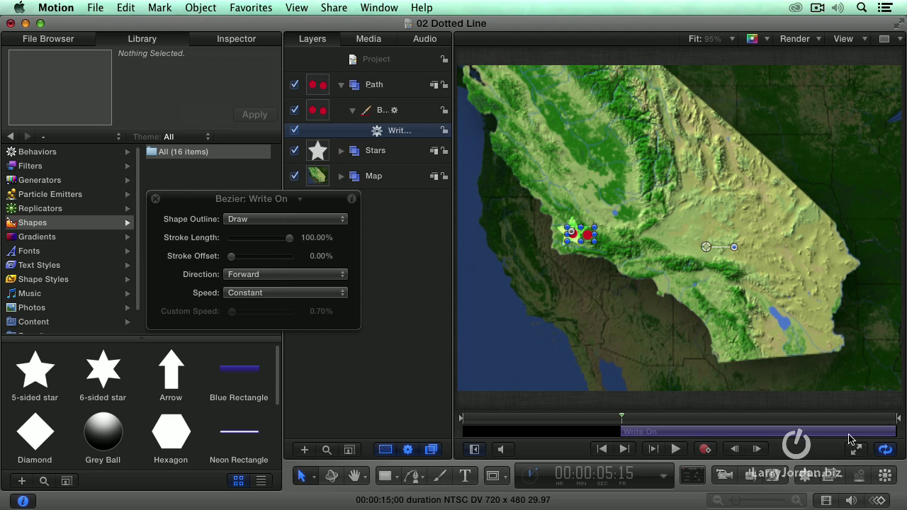
Play the Write On animation and shorten the behavior so it ends at about 9 seconds
{"action": "key", "text": "space"}
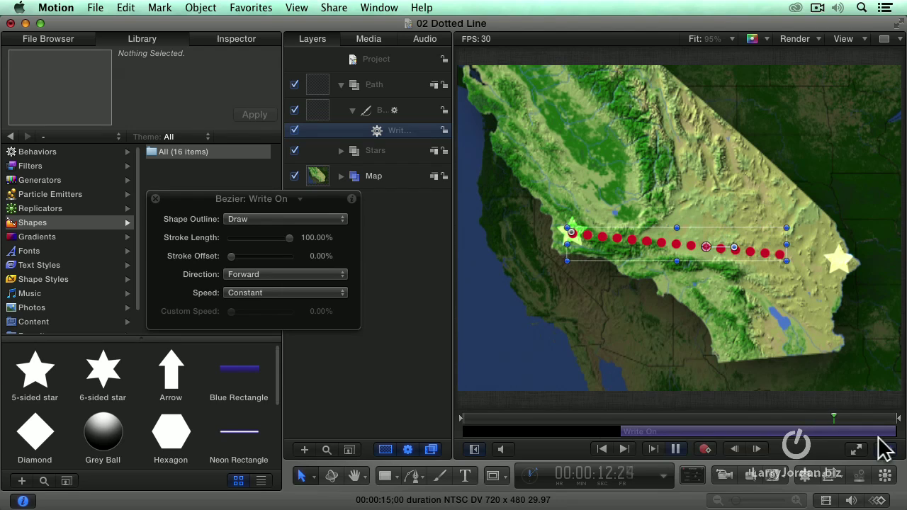
{"action": "key", "text": "space"}
{"action": "left_click_drag", "start_coordinate": [896, 440], "coordinate": [729, 440]}
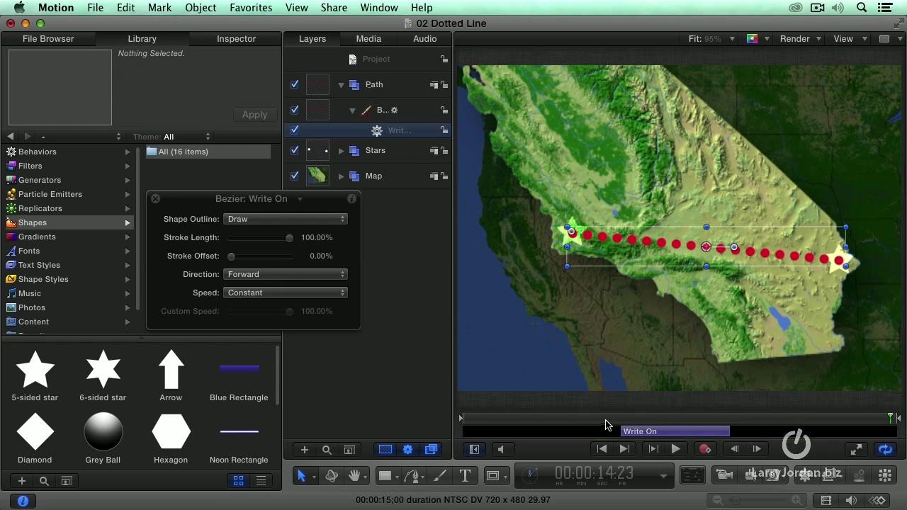
Play back the shortened Write On animation from just before it starts
{"action": "left_click", "coordinate": [604, 417]}
{"action": "key", "text": "space"}
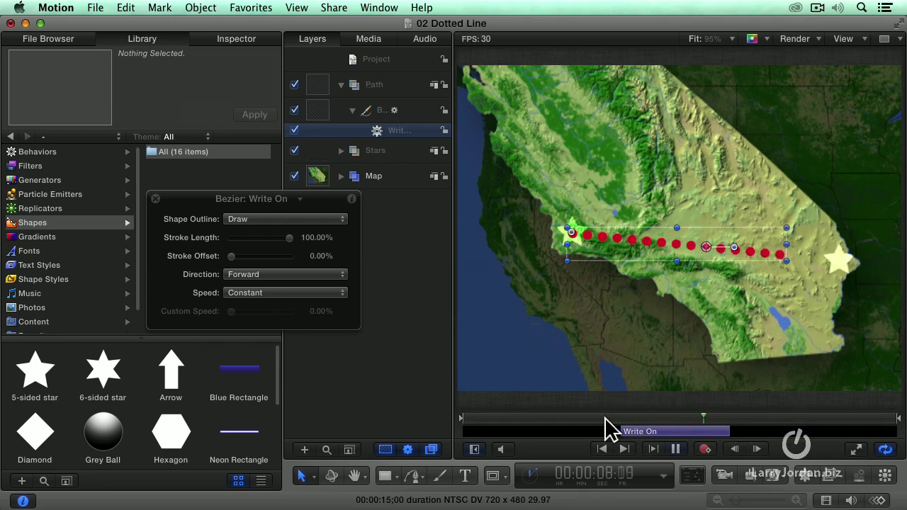
{"action": "key", "text": "space"}
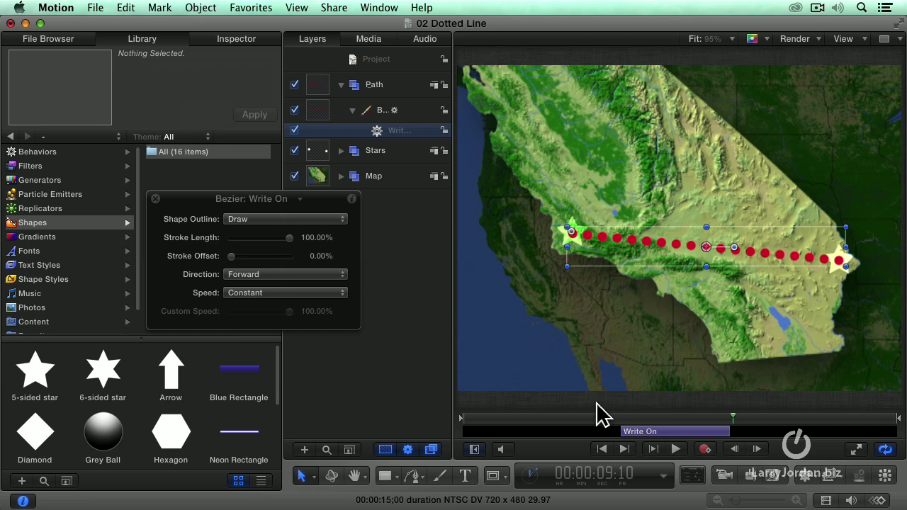
Delete the dotted Bezier line from the Path group and move the playhead to 00:00:05:14
{"action": "left_click", "coordinate": [412, 116]}
{"action": "key", "text": "Delete"}
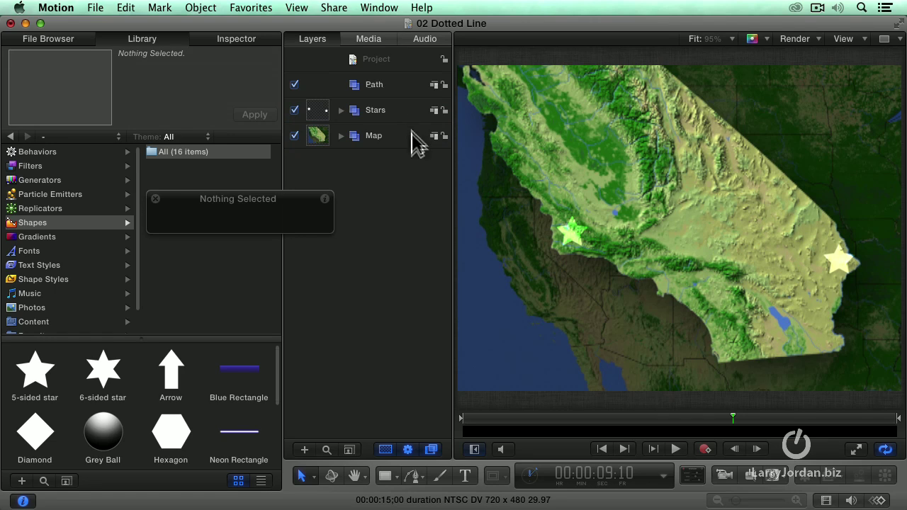
{"action": "left_click_drag", "start_coordinate": [602, 423], "coordinate": [621, 426]}
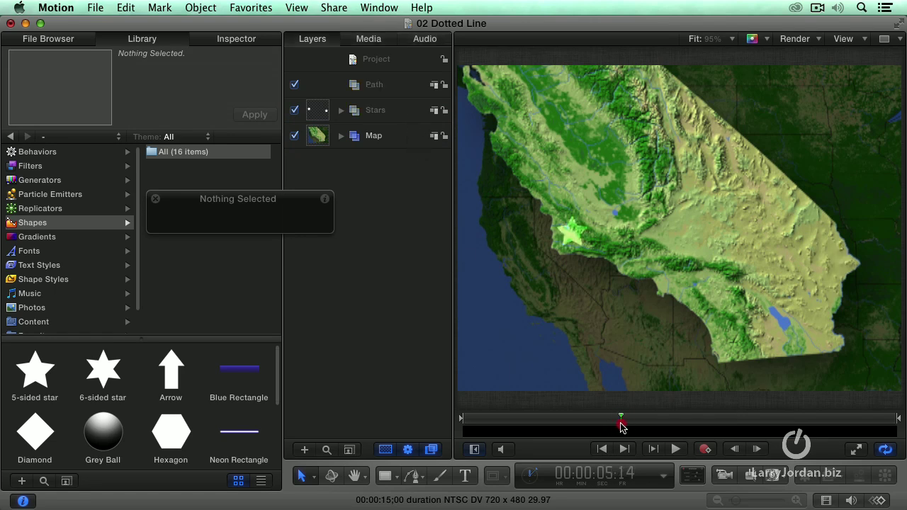
Start a Bezier path in the Path group at the first star, curving up over the green valley and down to a smooth point near mid-state
{"action": "left_click", "coordinate": [388, 88]}
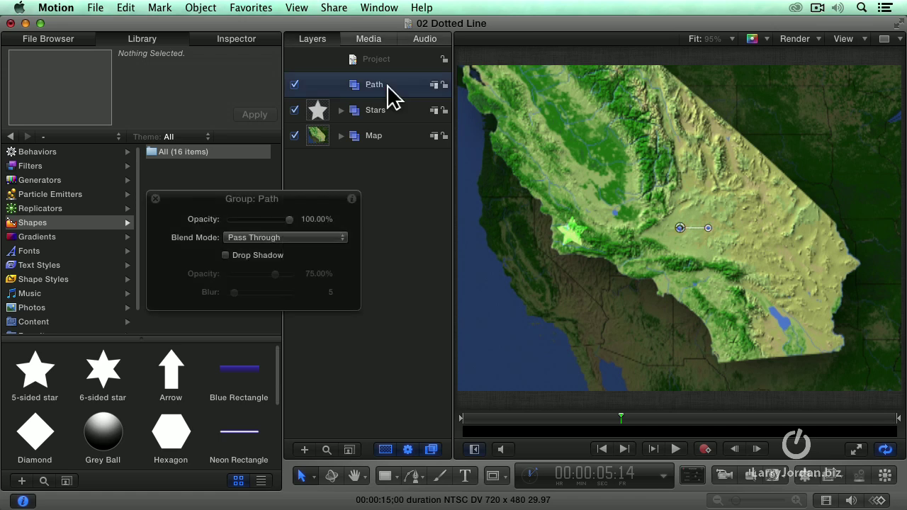
{"action": "left_click", "coordinate": [415, 476]}
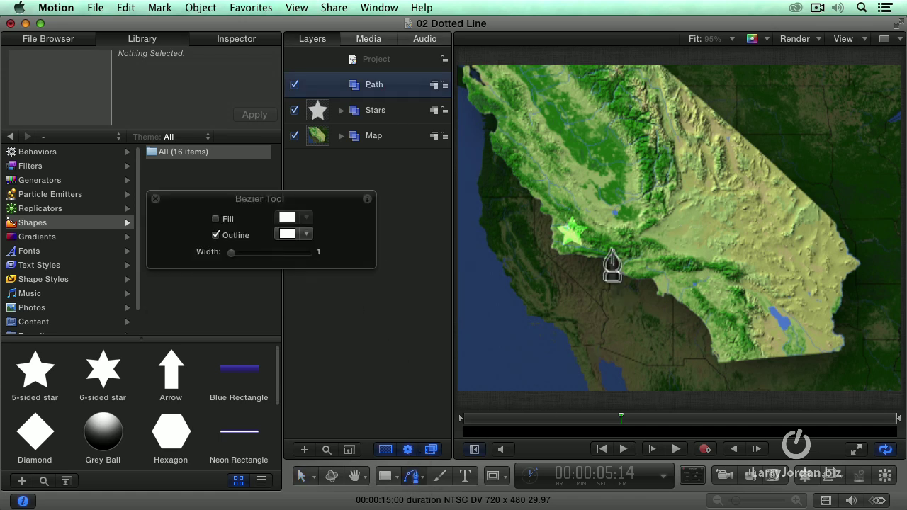
{"action": "left_click", "coordinate": [573, 232]}
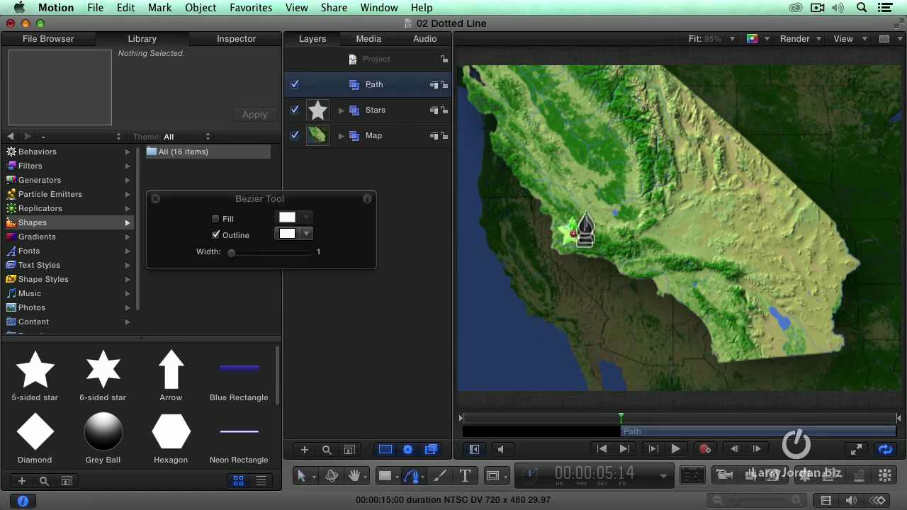
{"action": "left_click", "coordinate": [605, 153]}
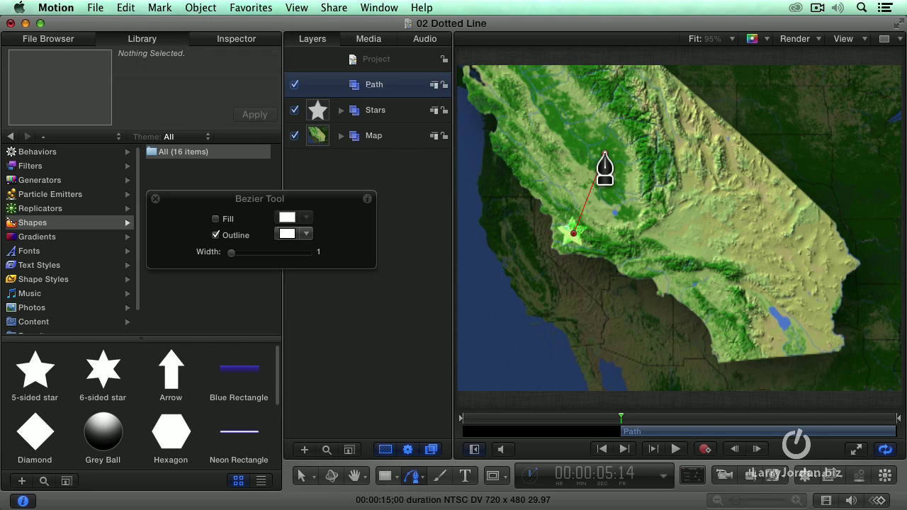
{"action": "left_click_drag", "start_coordinate": [604, 153], "coordinate": [632, 187]}
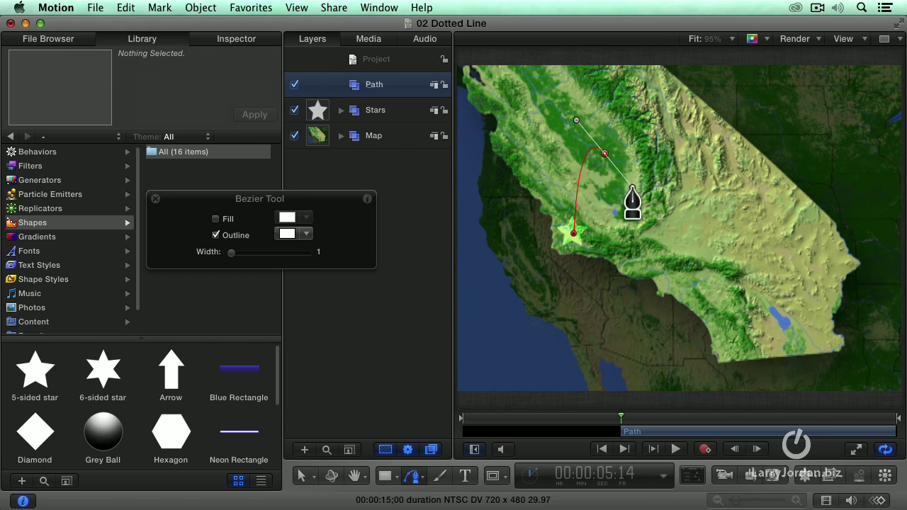
{"action": "left_click", "coordinate": [639, 247]}
{"action": "left_click_drag", "start_coordinate": [639, 246], "coordinate": [704, 239]}
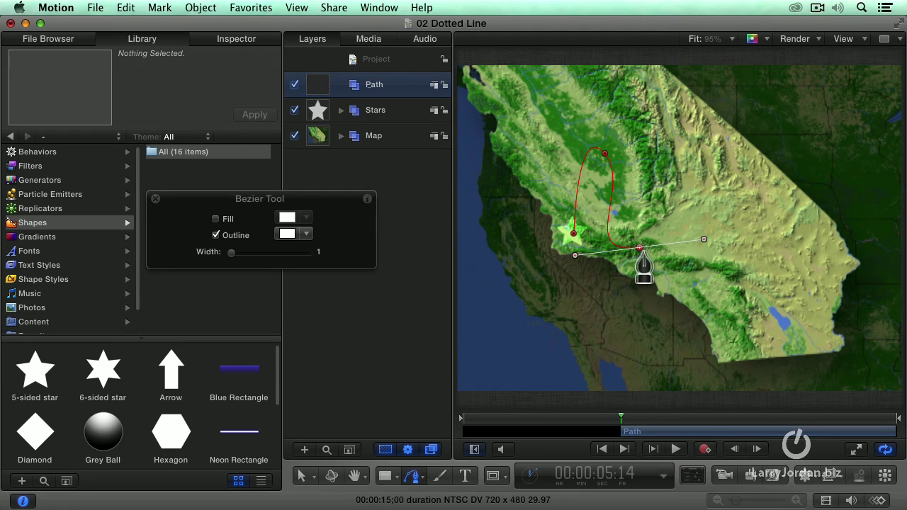
{"action": "left_click_drag", "start_coordinate": [639, 246], "coordinate": [671, 239]}
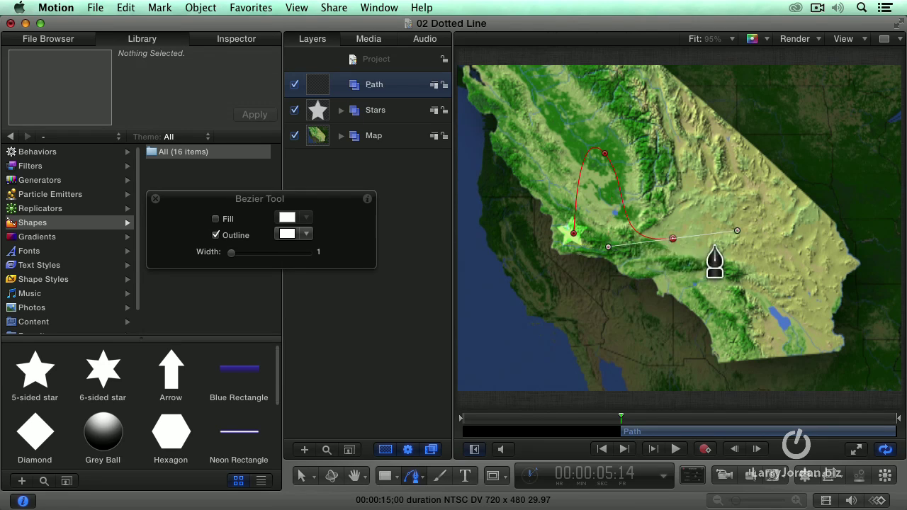
Continue the winding path with curved points east and down past the blue lake, and finish it open at the state's eastern edge
{"action": "left_click_drag", "start_coordinate": [775, 221], "coordinate": [787, 252]}
{"action": "left_click_drag", "start_coordinate": [775, 304], "coordinate": [796, 321]}
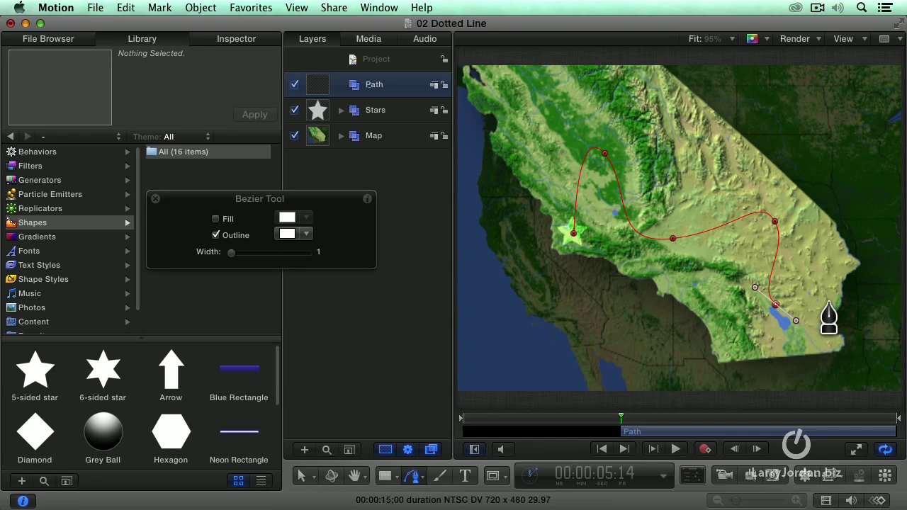
{"action": "left_click_drag", "start_coordinate": [828, 304], "coordinate": [836, 294]}
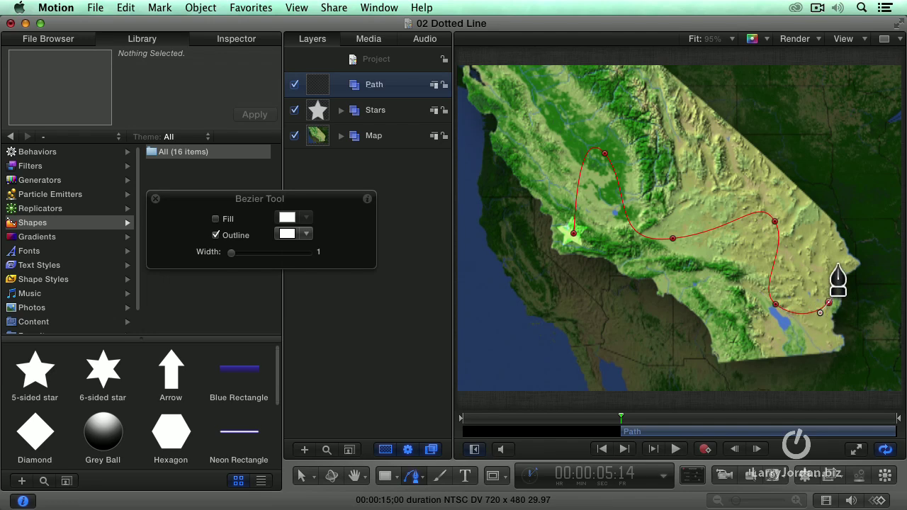
{"action": "left_click", "coordinate": [836, 262]}
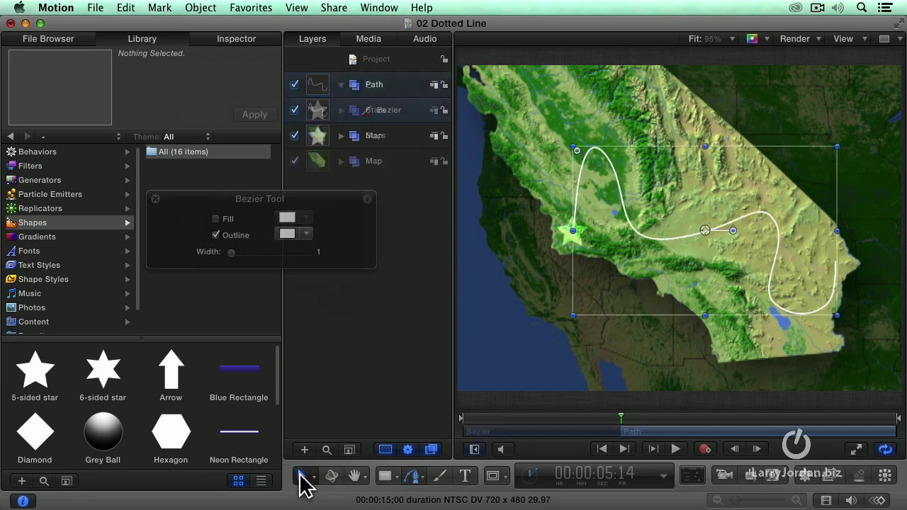
{"action": "left_click", "coordinate": [305, 480]}
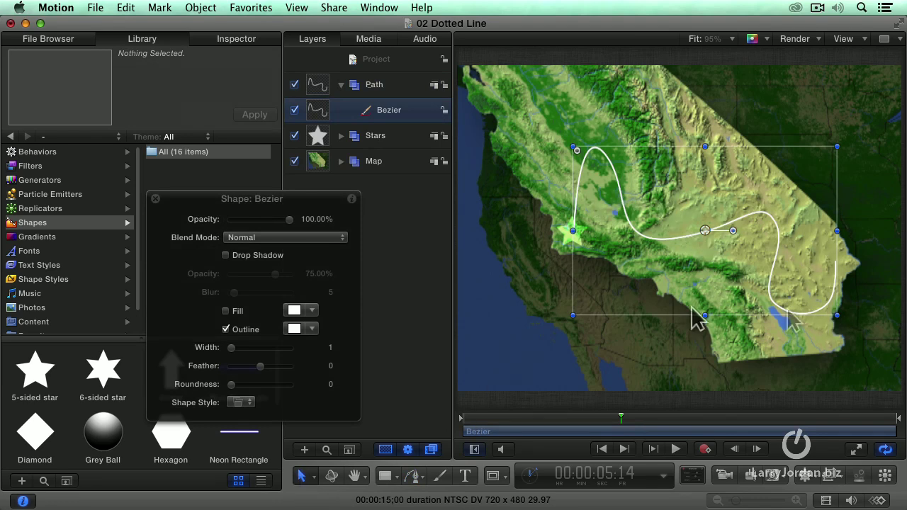
Set the Bezier path's outline width to 17 and colour the outline burnt orange (R 207, G 98, B 1)
{"action": "left_click_drag", "start_coordinate": [231, 348], "coordinate": [241, 348]}
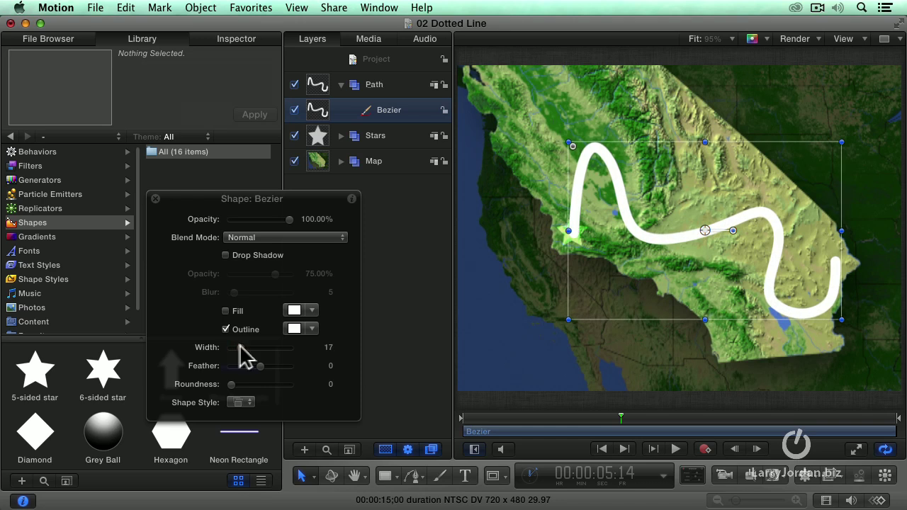
{"action": "left_click", "coordinate": [313, 329]}
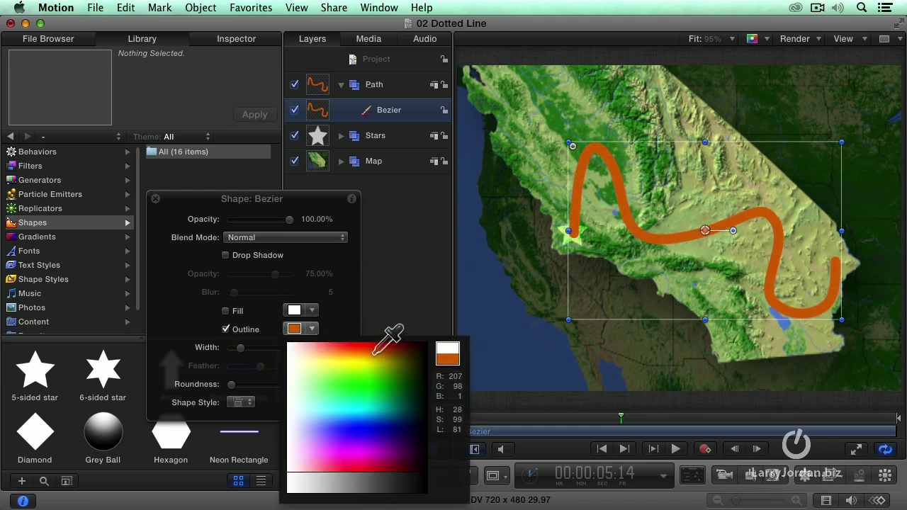
{"action": "left_click", "coordinate": [374, 352]}
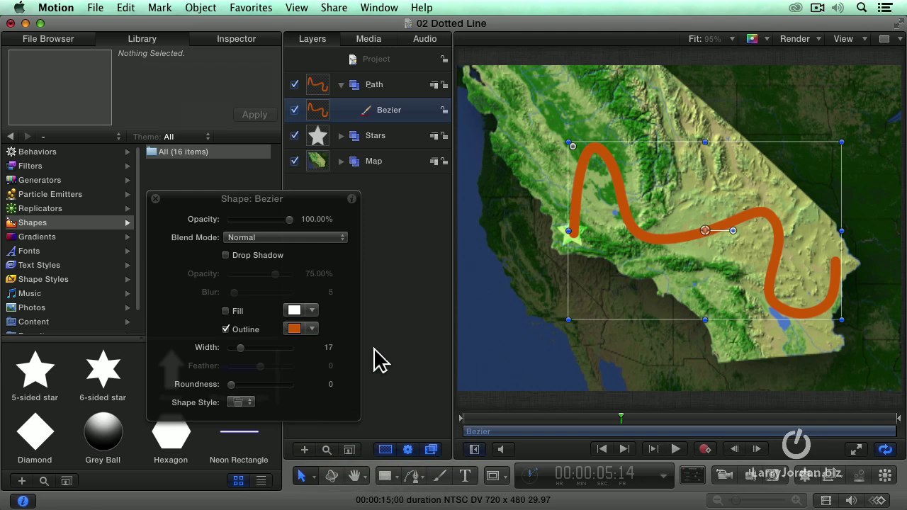
Try the Abstract shape styles Dash Medium and Dash Small on the orange Bezier path
{"action": "left_click", "coordinate": [247, 404]}
{"action": "mouse_move", "coordinate": [253, 421]}
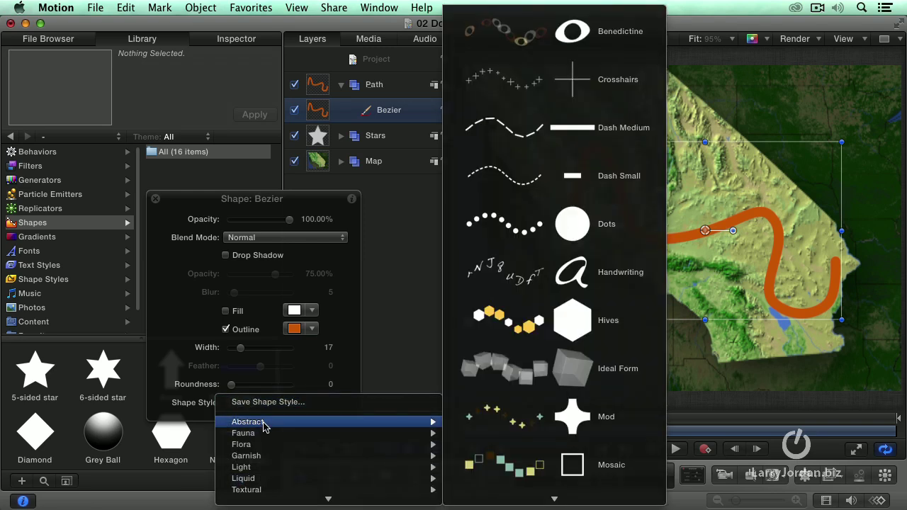
{"action": "left_click", "coordinate": [513, 135]}
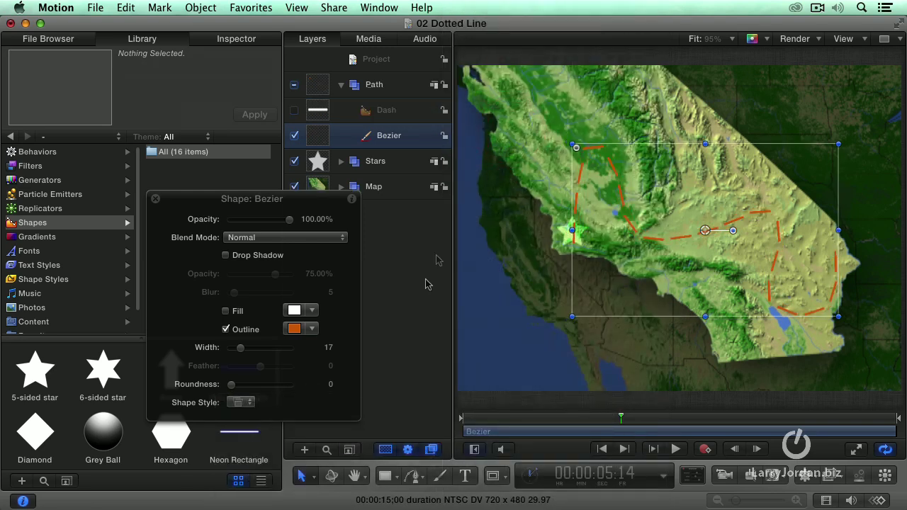
{"action": "left_click", "coordinate": [252, 403]}
{"action": "mouse_move", "coordinate": [289, 423]}
{"action": "left_click", "coordinate": [515, 190]}
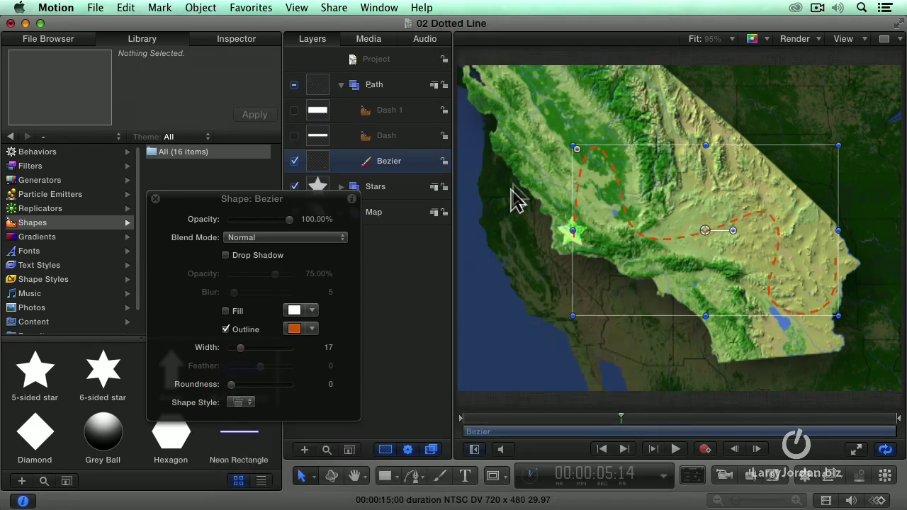
Apply the Abstract shape style Dots to the Bezier path and close the floating shape settings
{"action": "left_click", "coordinate": [244, 404]}
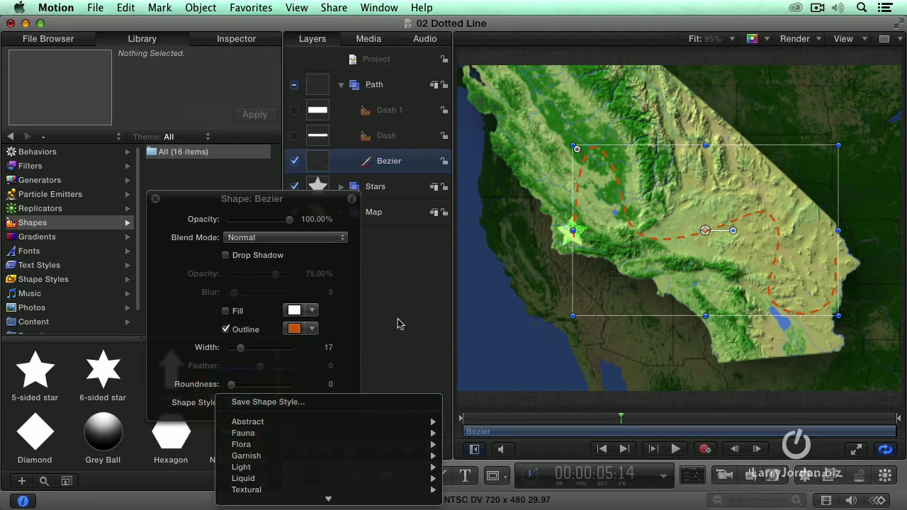
{"action": "mouse_move", "coordinate": [299, 422]}
{"action": "left_click", "coordinate": [525, 241]}
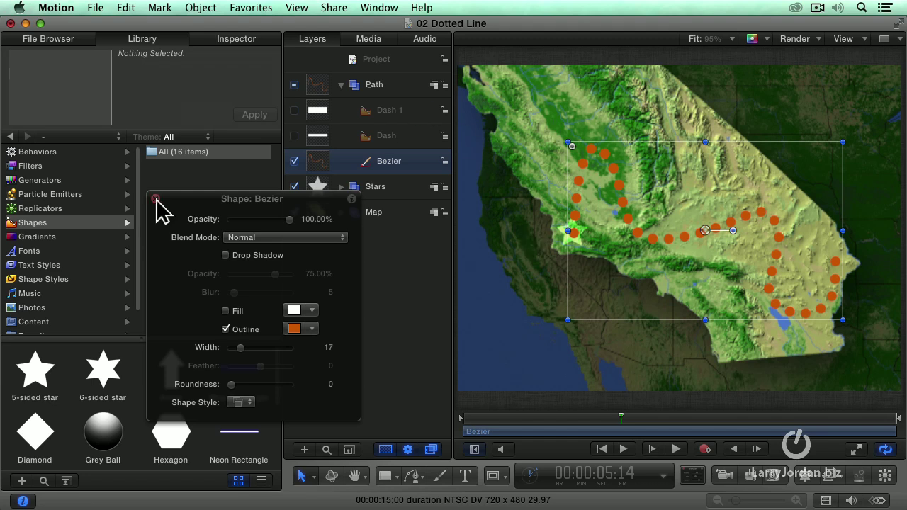
{"action": "left_click", "coordinate": [155, 199]}
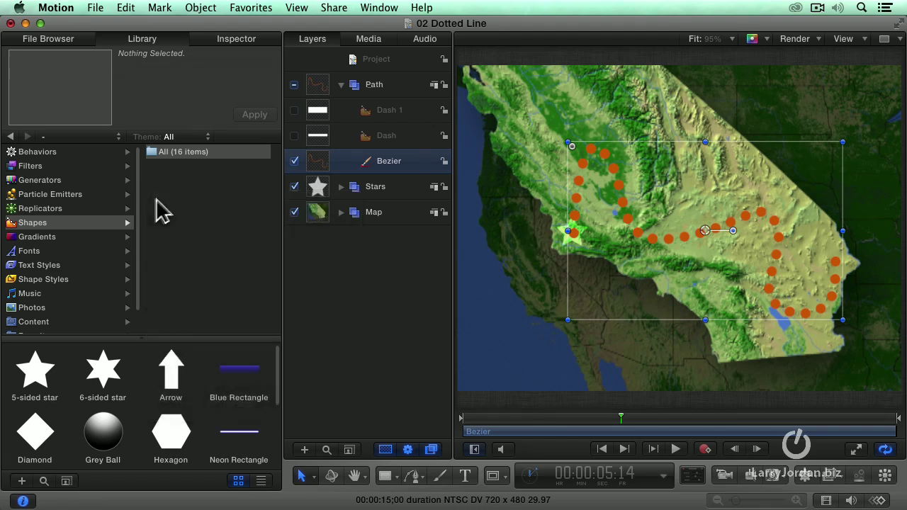
Look over the dotted path's shape style settings, and enable its drop shadow with the shadow parameters shown
{"action": "left_click", "coordinate": [230, 41]}
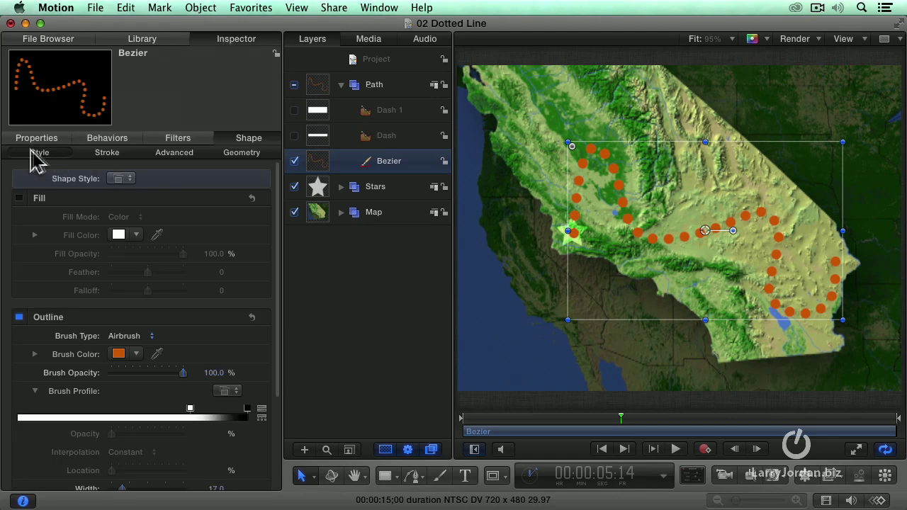
{"action": "scroll", "coordinate": [3, 383], "scroll_direction": "down", "scroll_amount": 5}
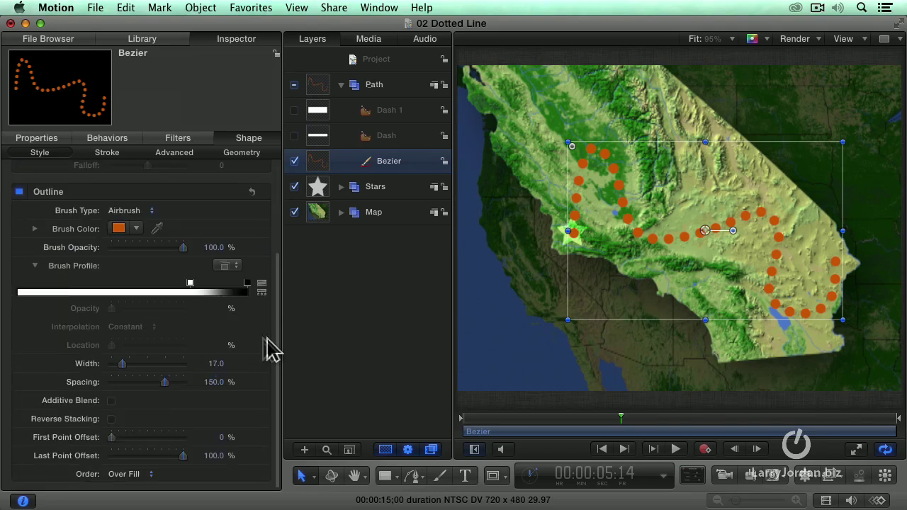
{"action": "scroll", "coordinate": [274, 344], "scroll_direction": "up", "scroll_amount": 5}
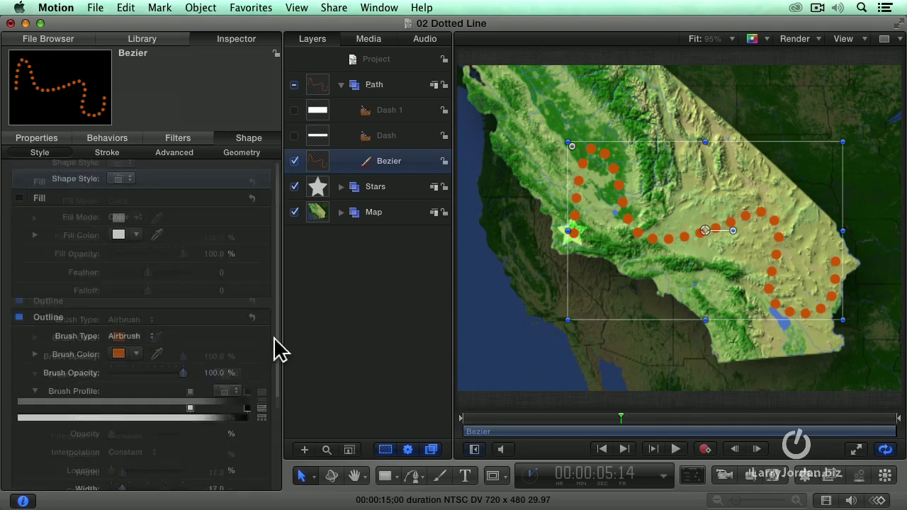
{"action": "left_click", "coordinate": [37, 138]}
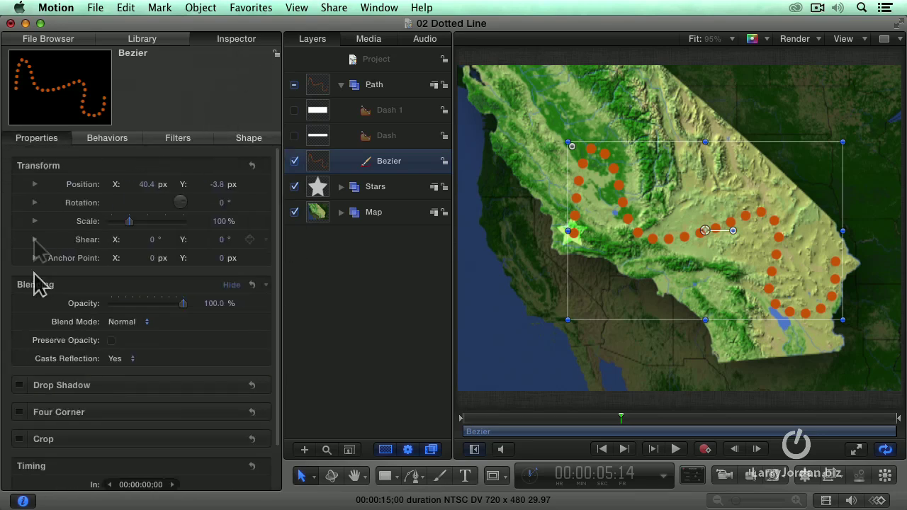
{"action": "left_click", "coordinate": [20, 384]}
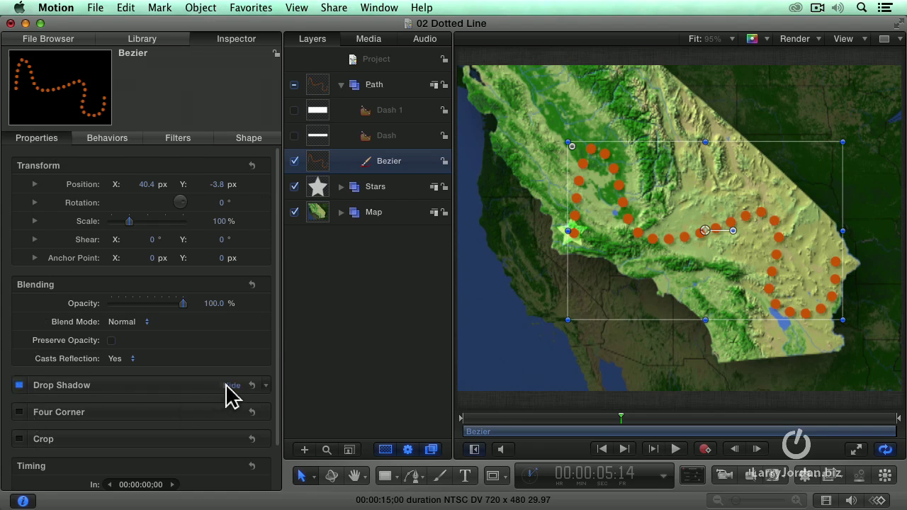
{"action": "left_click", "coordinate": [229, 387]}
Set the dotted path's drop shadow opacity to 90% and its blur to 10
{"action": "left_click", "coordinate": [214, 422]}
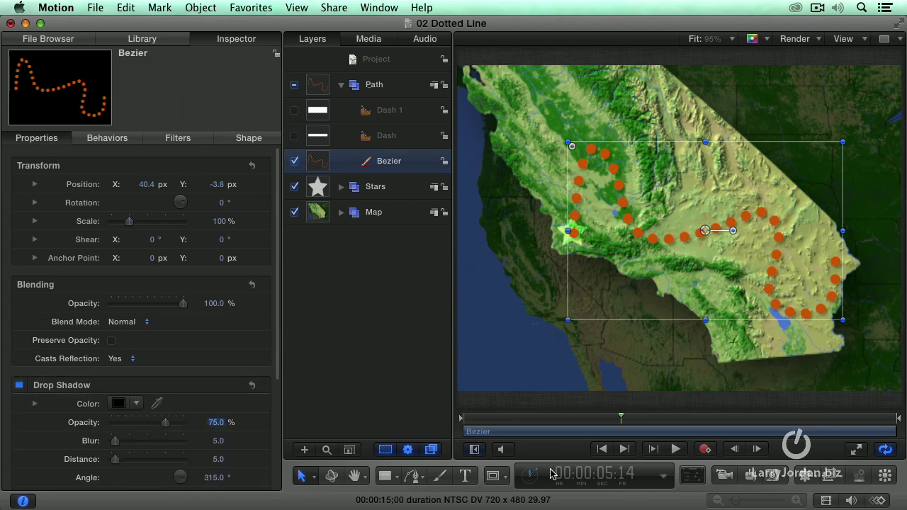
{"action": "type", "text": "90"}
{"action": "key", "text": "Return"}
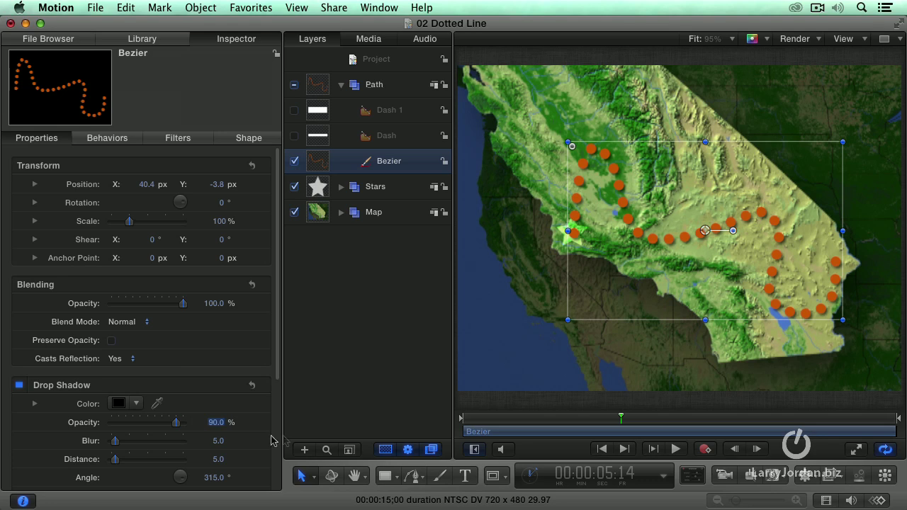
{"action": "left_click", "coordinate": [227, 441]}
{"action": "type", "text": "10"}
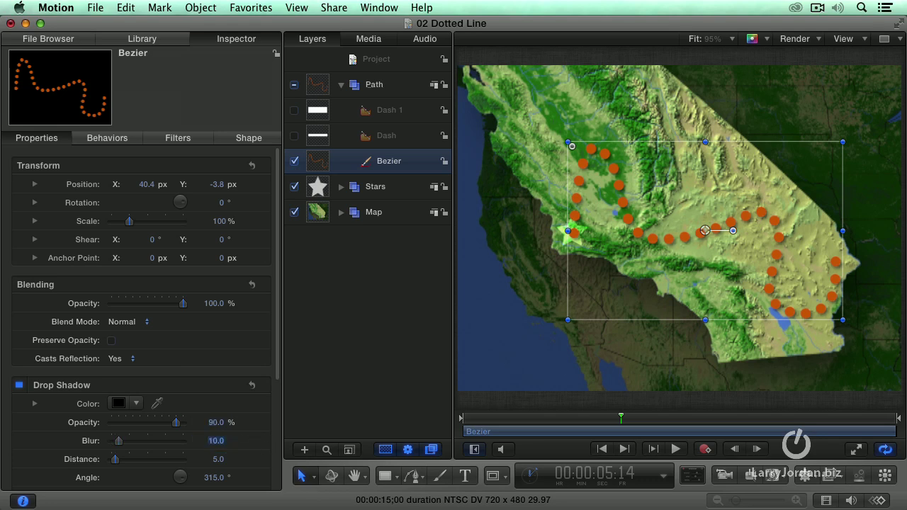
{"action": "key", "text": "Return"}
{"action": "left_click", "coordinate": [219, 459]}
Trim the Bezier path to start at the playhead, 00:00:05:14, and add the Write On shape behavior to it
{"action": "key", "text": "i"}
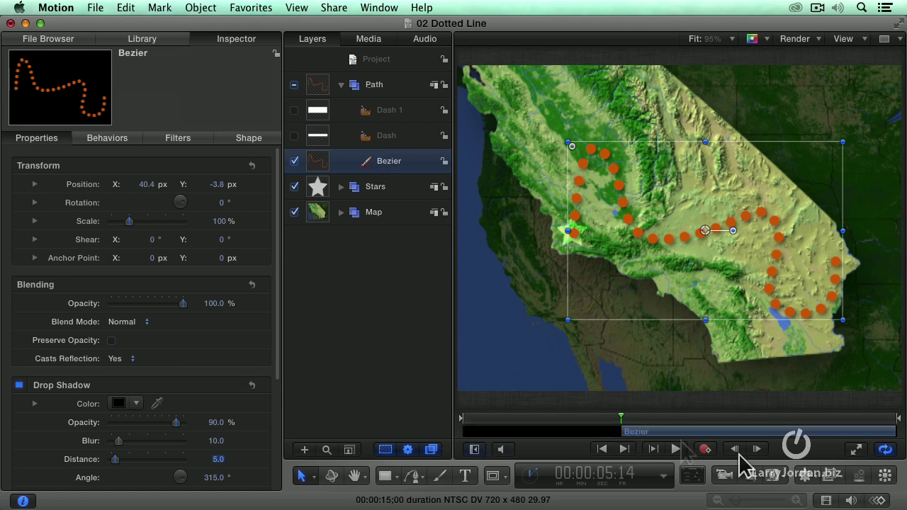
{"action": "left_click", "coordinate": [802, 476]}
{"action": "mouse_move", "coordinate": [819, 283]}
{"action": "mouse_move", "coordinate": [810, 354]}
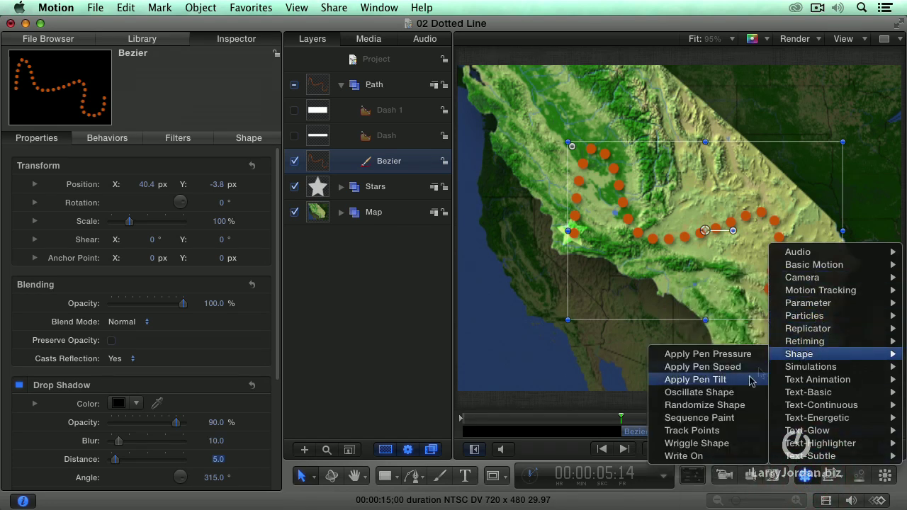
{"action": "left_click", "coordinate": [687, 456]}
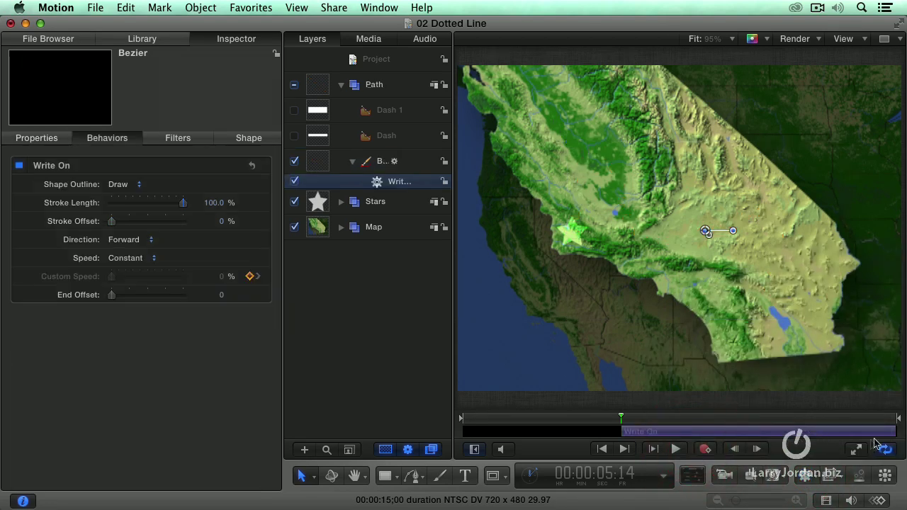
Shorten the Write On behavior to end just before 00:00:08:26 and play the animation from shortly before its start
{"action": "left_click_drag", "start_coordinate": [891, 434], "coordinate": [716, 432]}
{"action": "left_click", "coordinate": [596, 418]}
{"action": "key", "text": "space"}
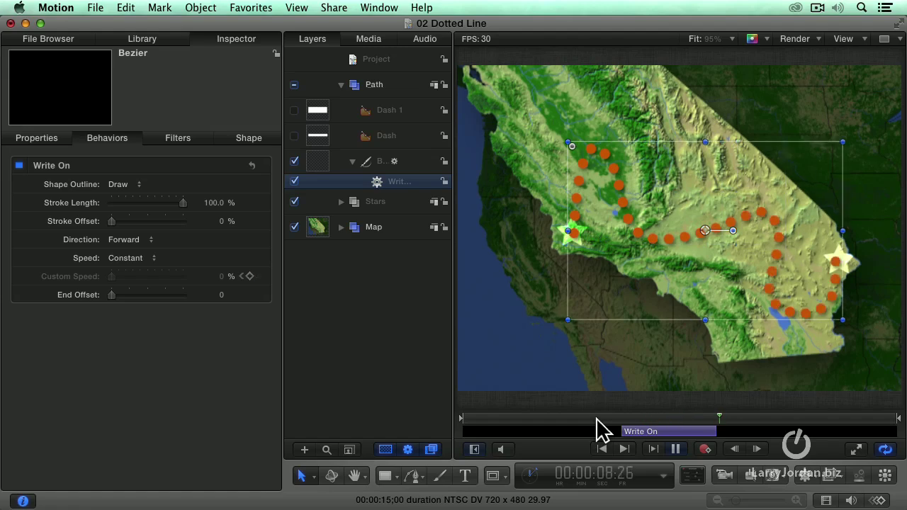
{"action": "key", "text": "space"}
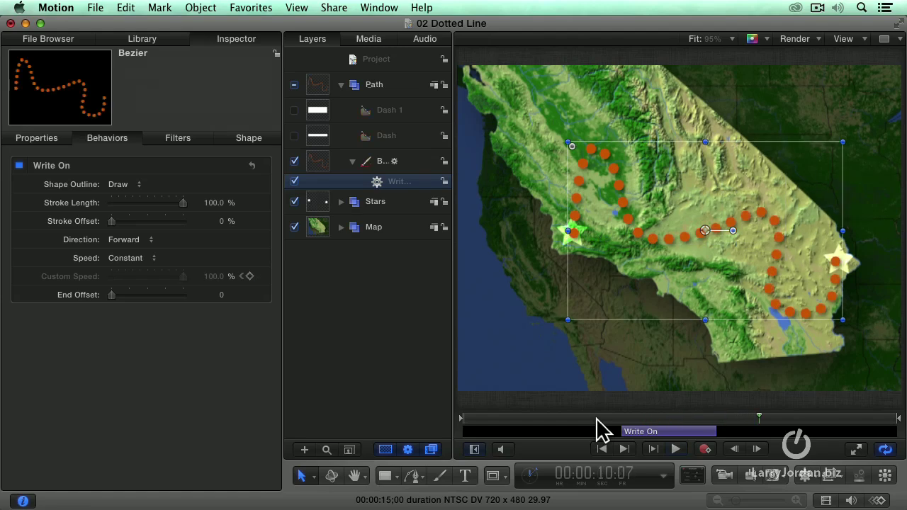